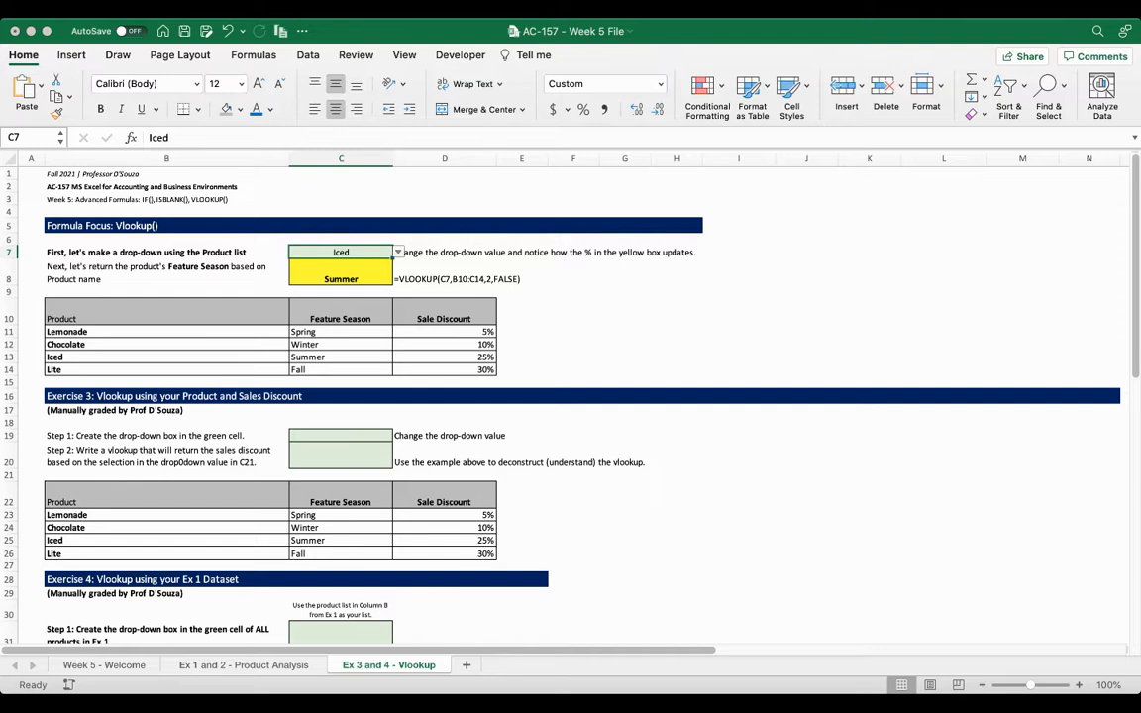
Choose Lemonade in the product drop-down in C7 and examine the VLOOKUP formula in C8
{"action": "left_click", "coordinate": [341, 266]}
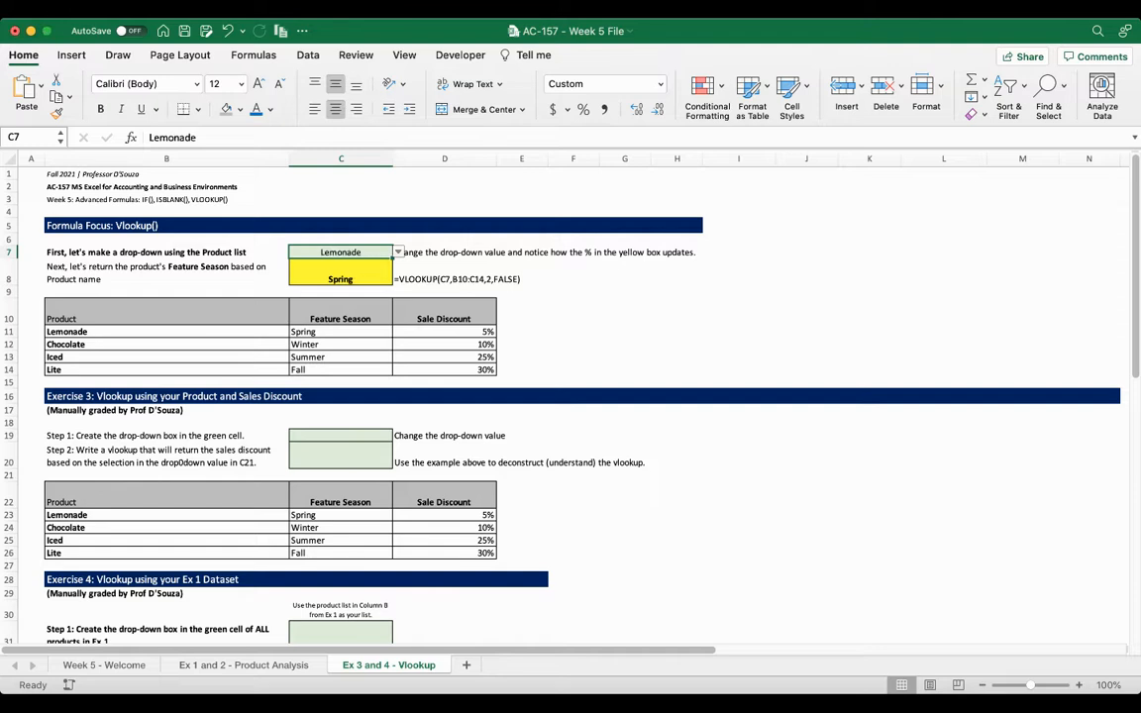
{"action": "left_click", "coordinate": [341, 272]}
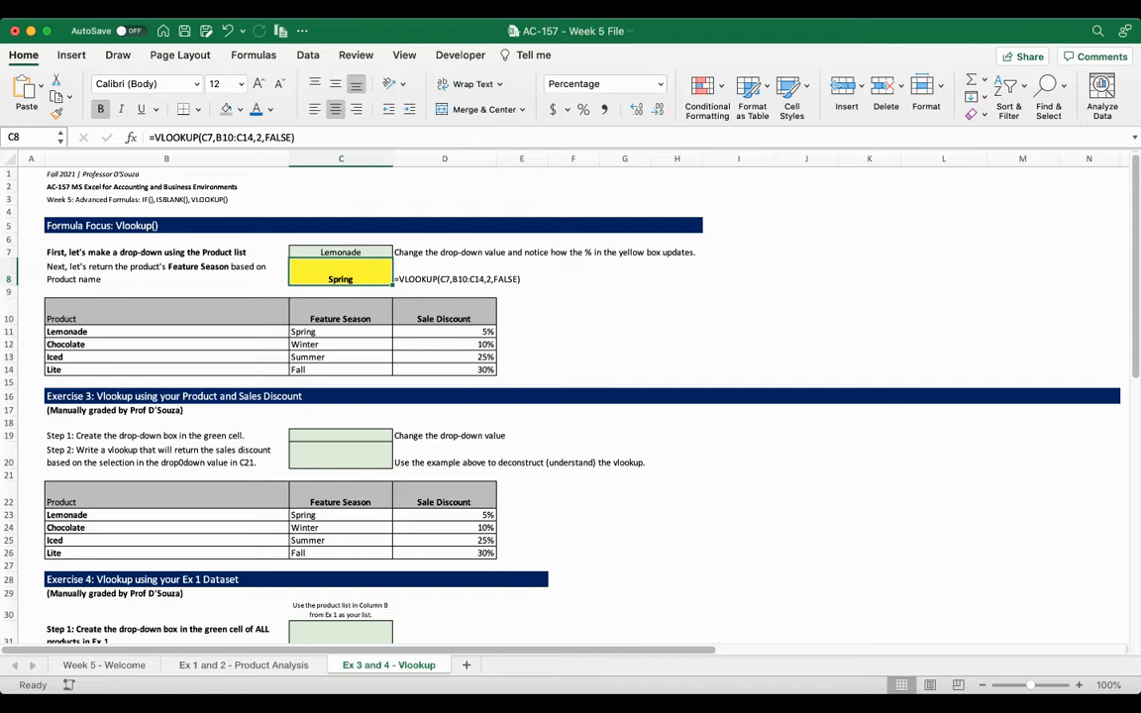
{"action": "left_click", "coordinate": [341, 252]}
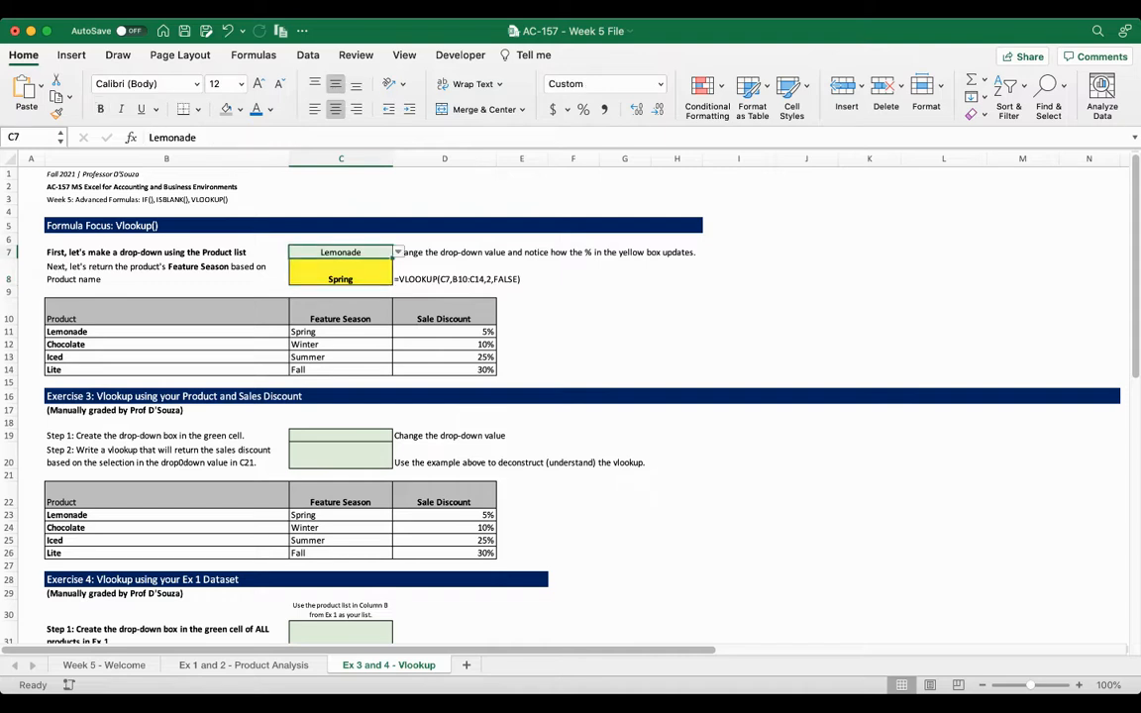
{"action": "left_click", "coordinate": [341, 332]}
{"action": "left_click", "coordinate": [167, 312]}
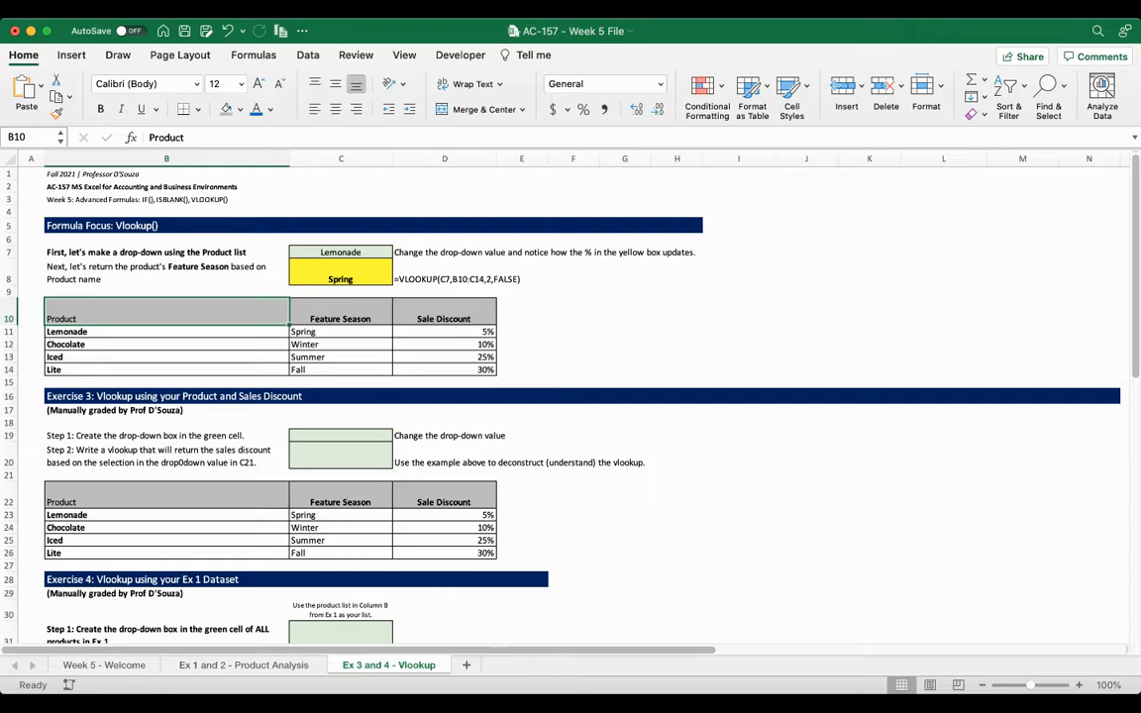
{"action": "left_click", "coordinate": [341, 273]}
{"action": "left_click_drag", "start_coordinate": [317, 138], "coordinate": [124, 124]}
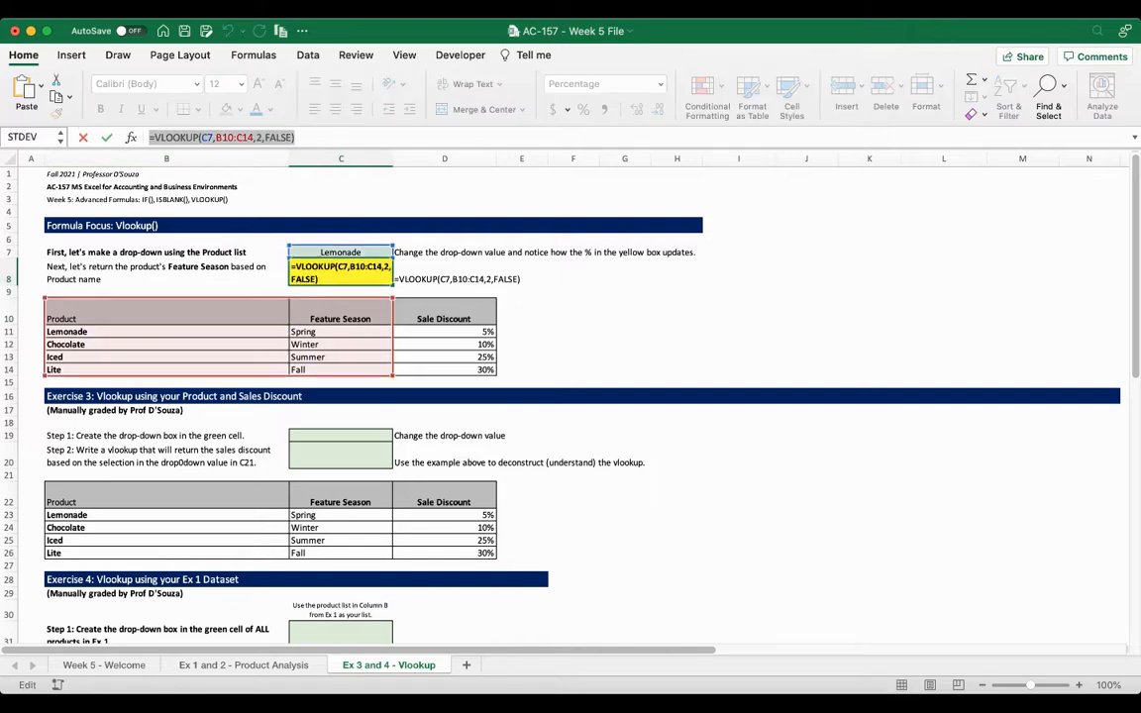
{"action": "key", "text": "Return"}
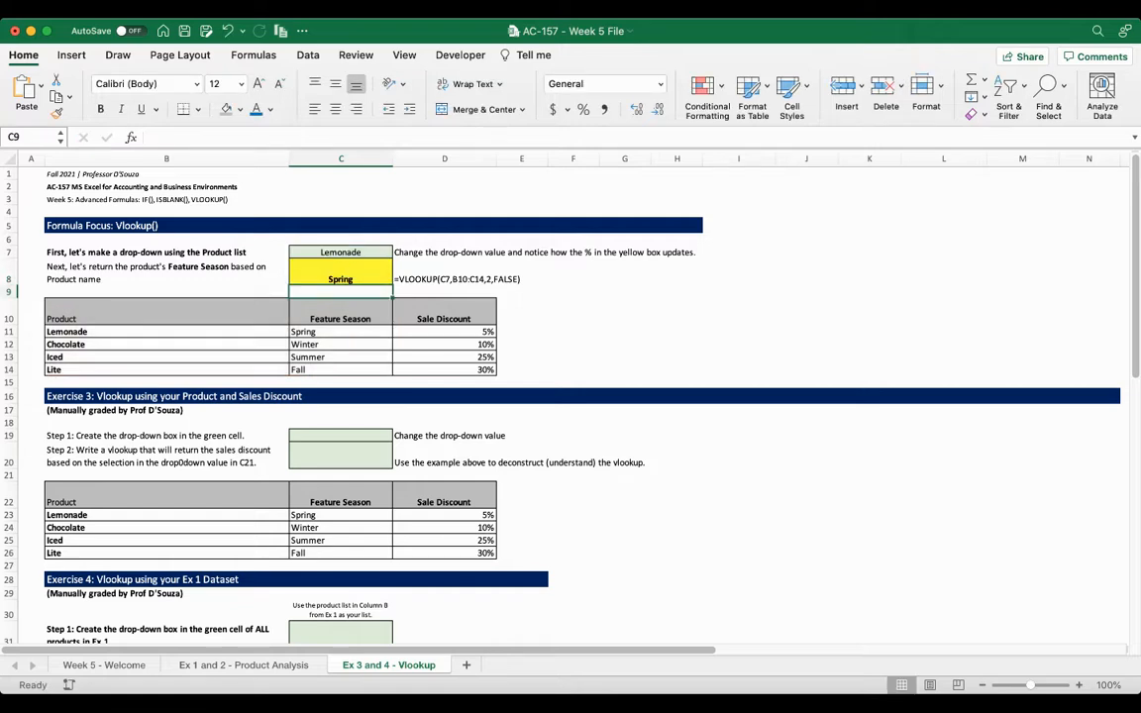
Trace the lookup from the product in C7 through the B10:C14 table to its matching feature season
{"action": "left_click", "coordinate": [340, 253]}
{"action": "left_click_drag", "start_coordinate": [166, 315], "coordinate": [341, 369]}
{"action": "left_click", "coordinate": [166, 331]}
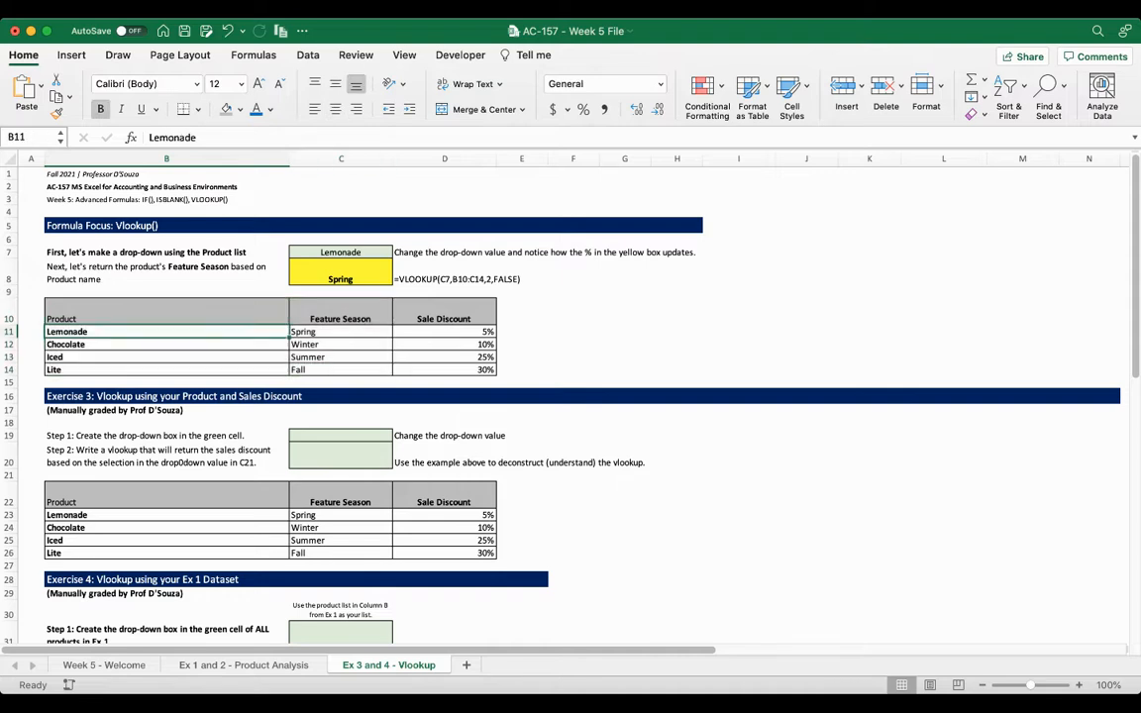
{"action": "left_click", "coordinate": [341, 332]}
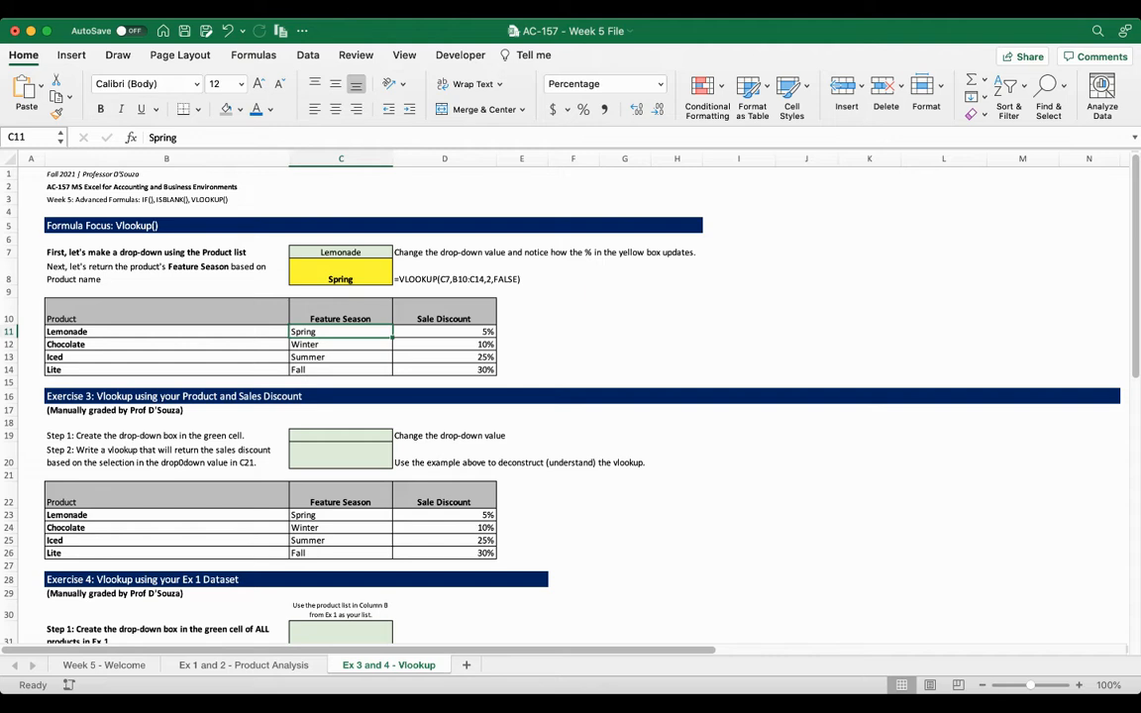
{"action": "left_click", "coordinate": [340, 272]}
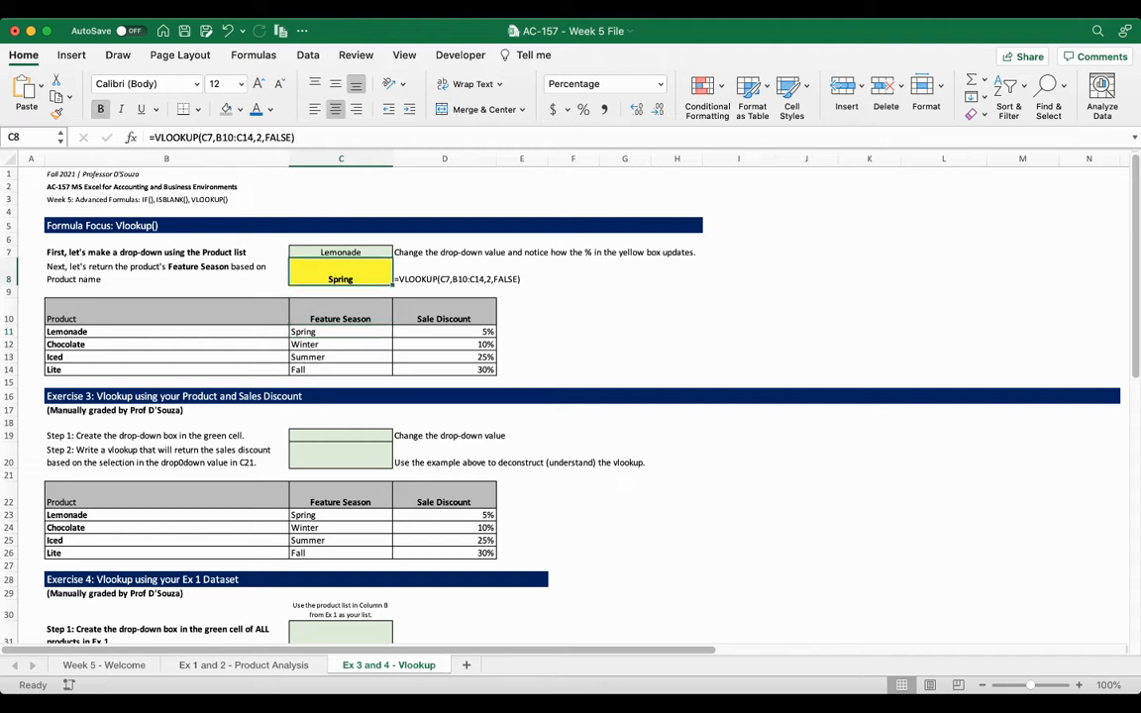
Choose Iced in the product drop-down in C7 and review the VLOOKUP formula in C8
{"action": "left_click", "coordinate": [340, 252]}
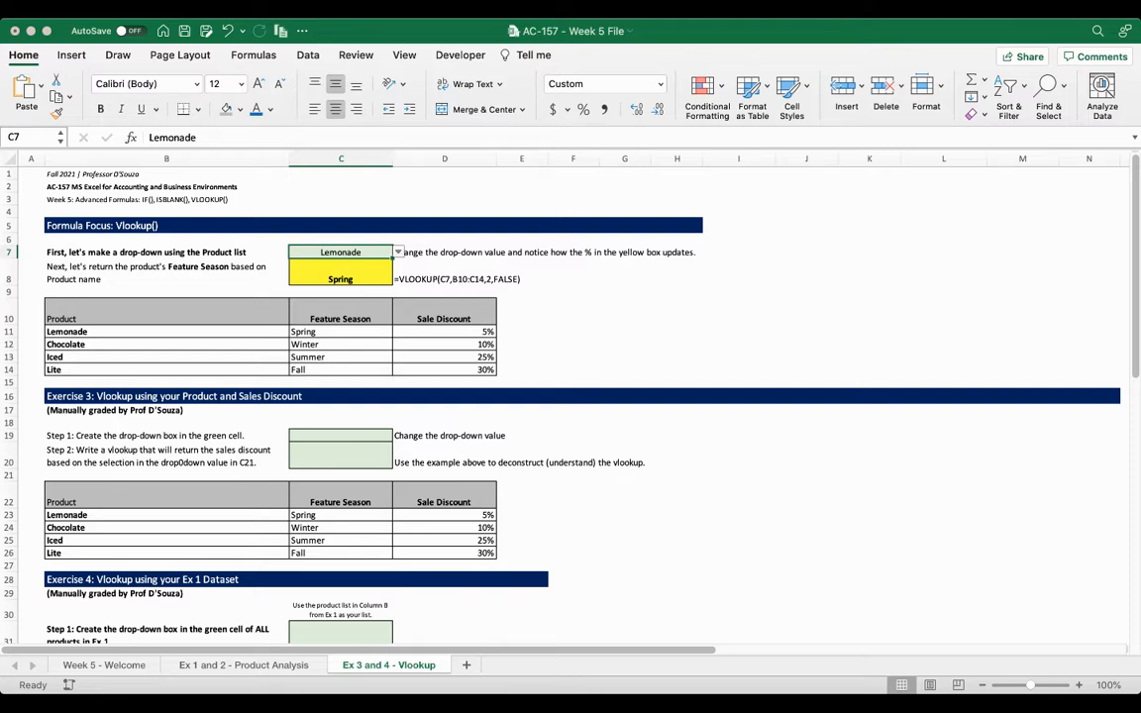
{"action": "left_click", "coordinate": [332, 296]}
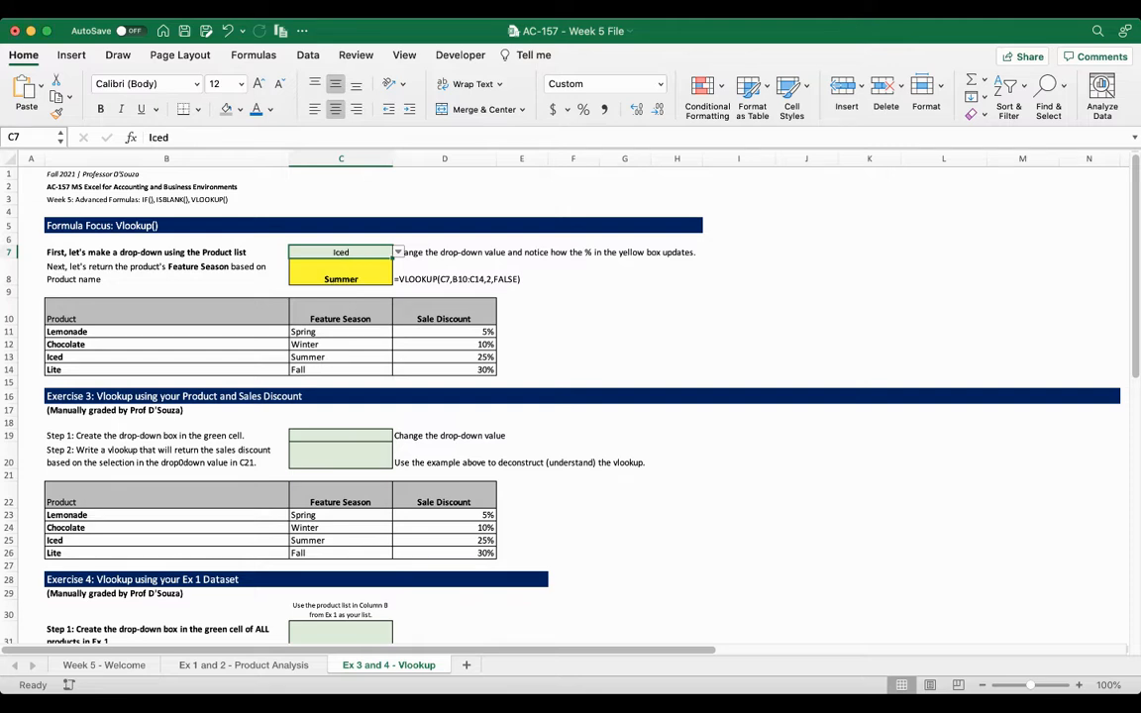
{"action": "left_click", "coordinate": [341, 272]}
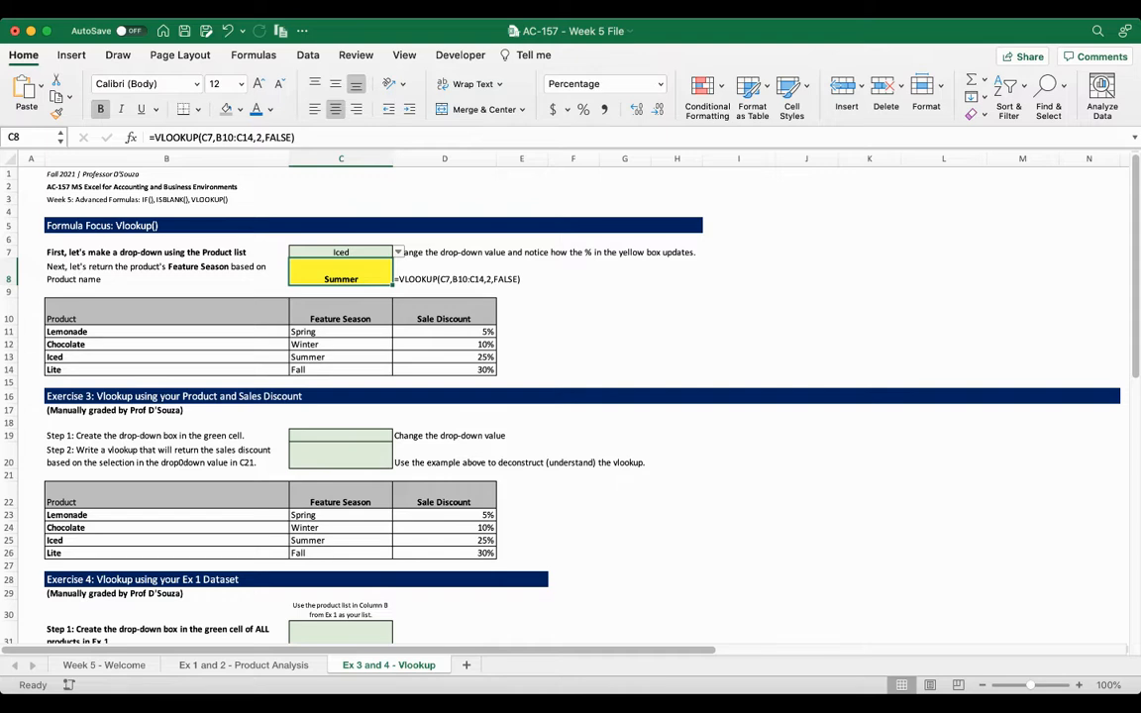
{"action": "left_click_drag", "start_coordinate": [307, 139], "coordinate": [71, 128]}
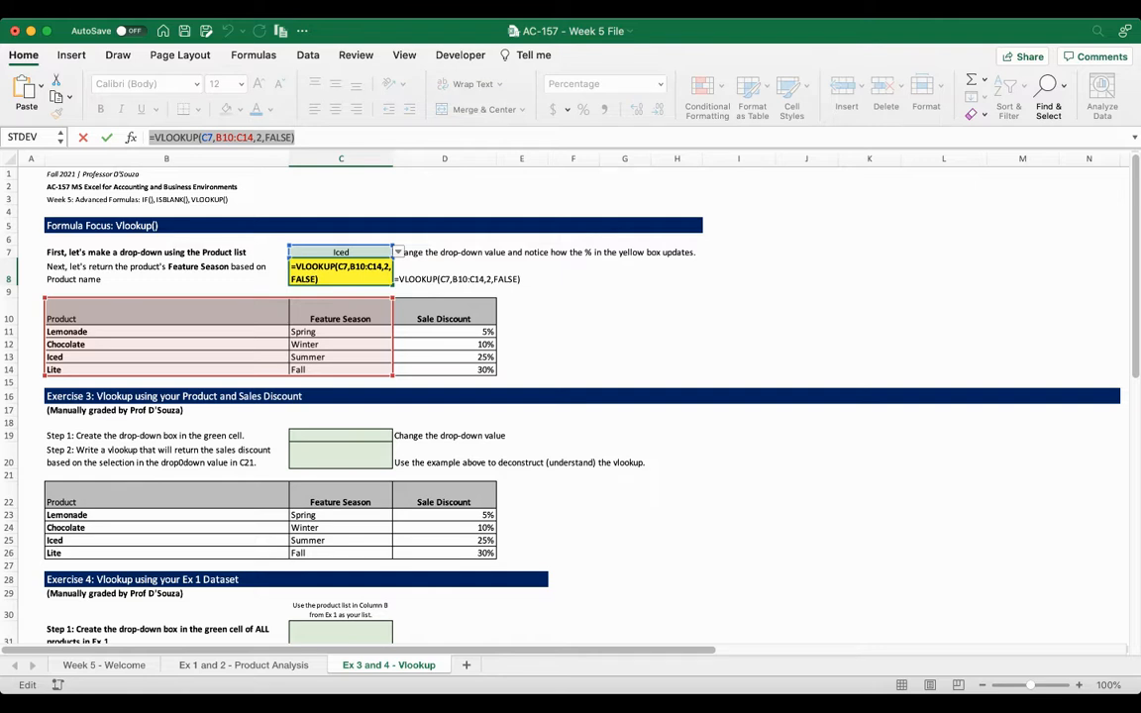
{"action": "key", "text": "Return"}
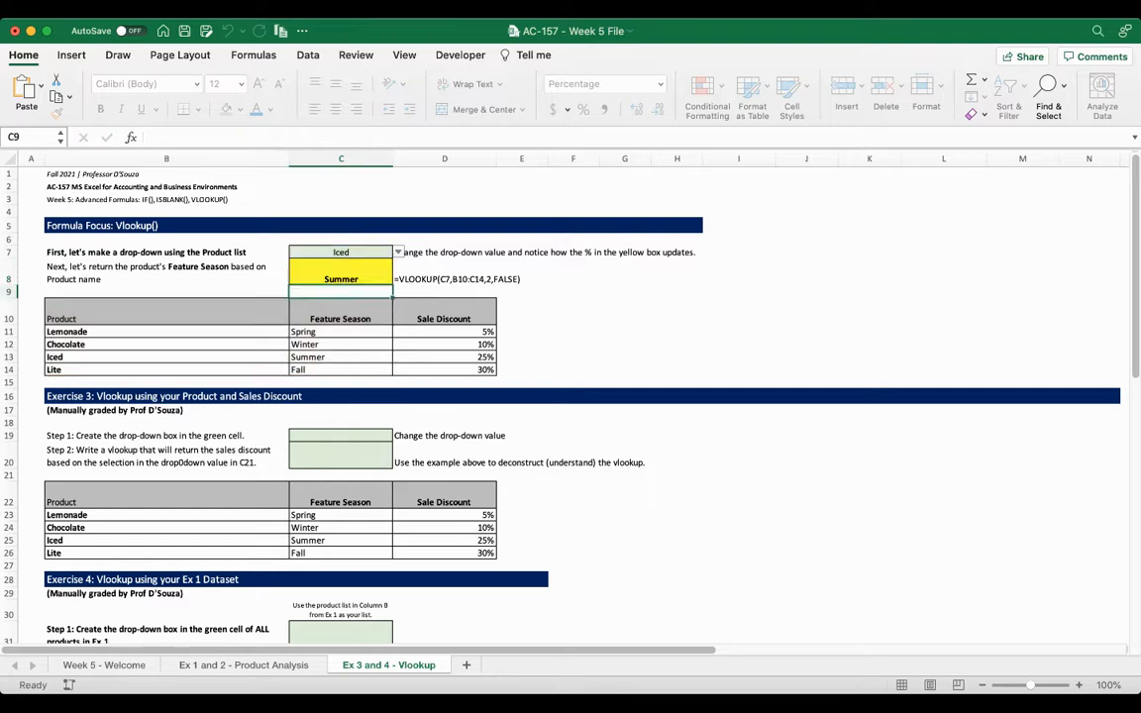
{"action": "key", "text": "Up"}
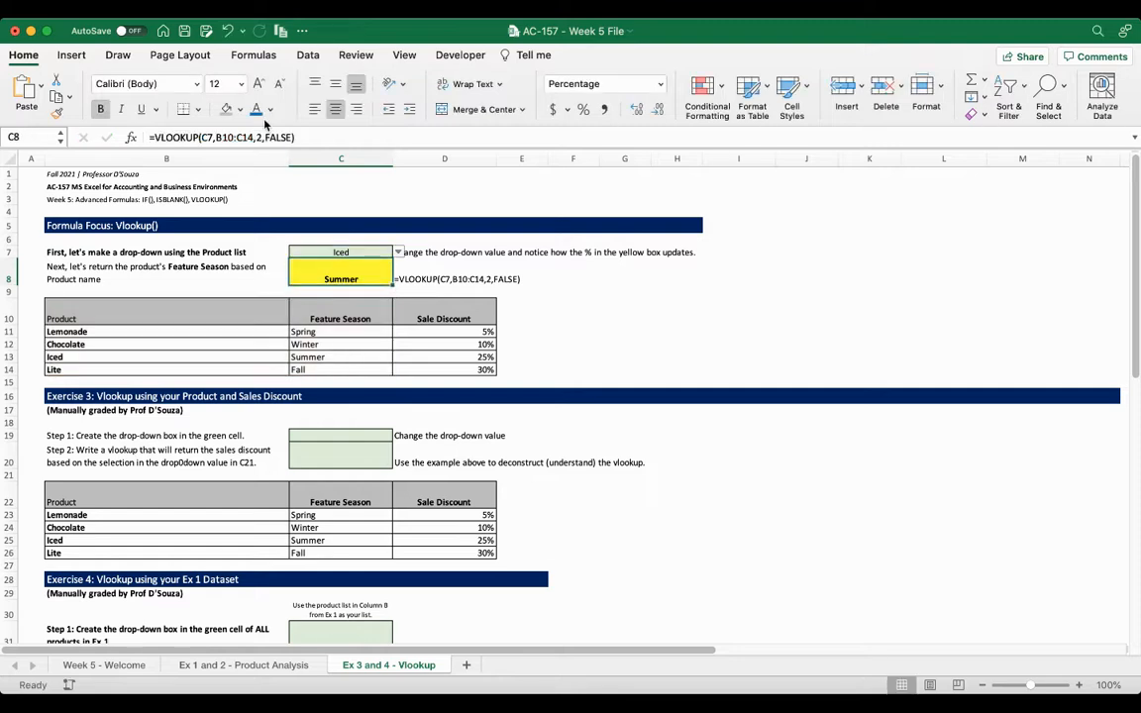
Examine the function name, lookup value, table range and column index of the VLOOKUP formula in C8
{"action": "left_click", "coordinate": [244, 138]}
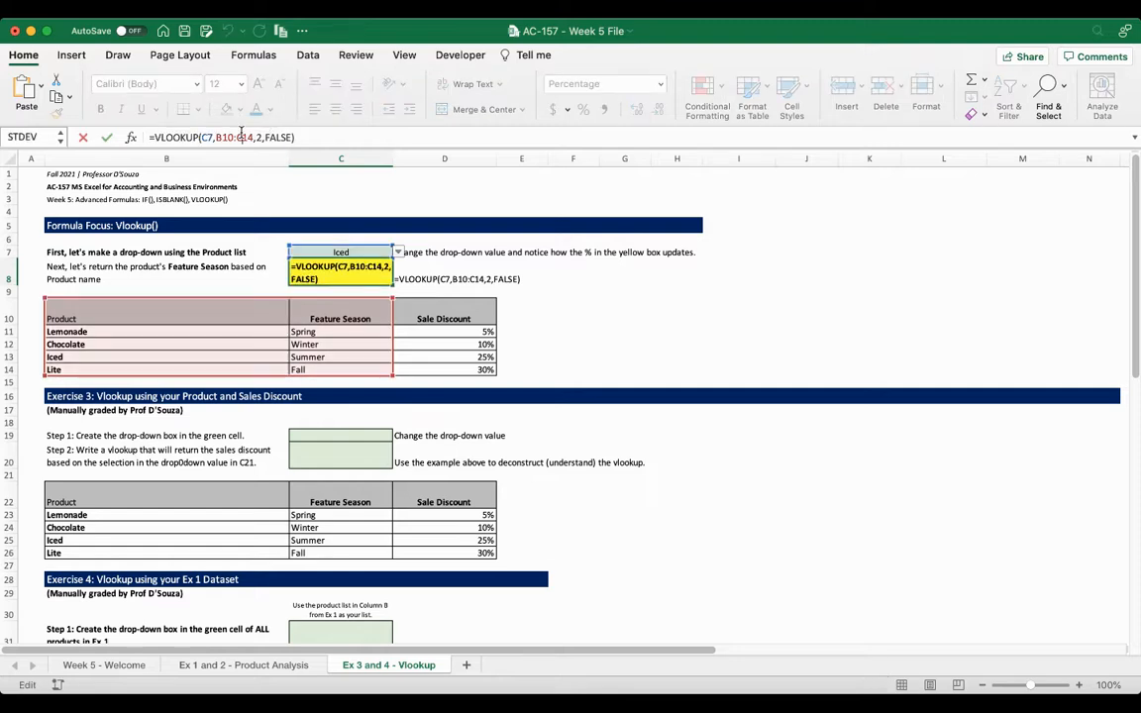
{"action": "left_click", "coordinate": [210, 139]}
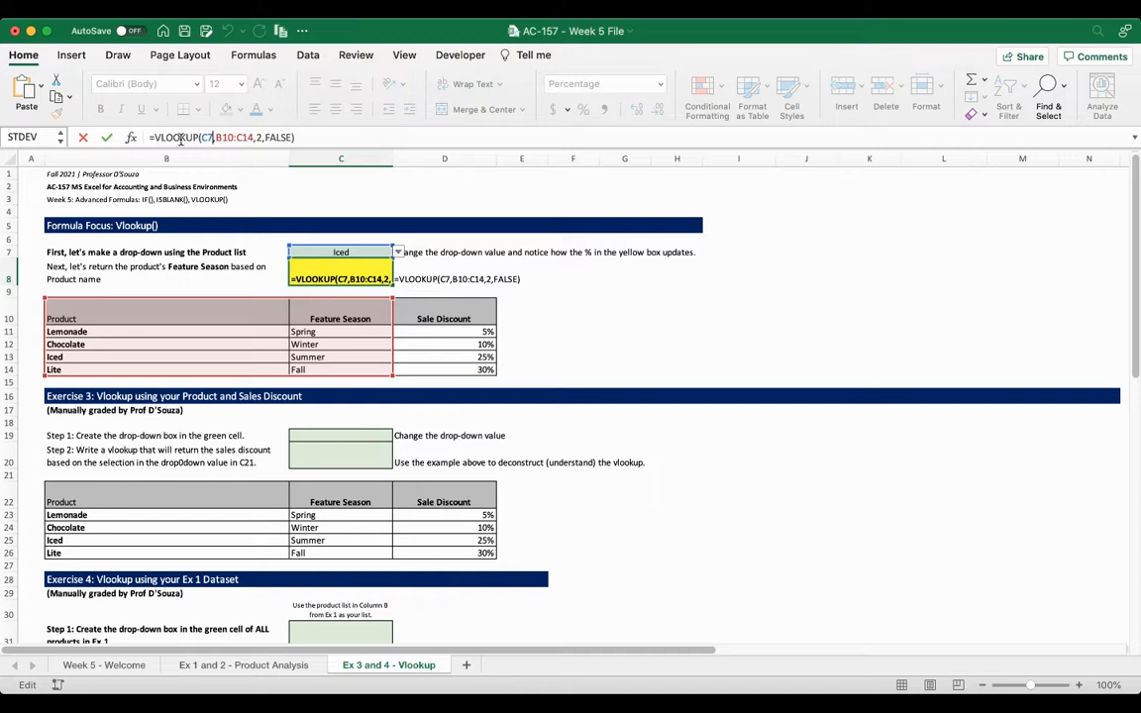
{"action": "left_click_drag", "start_coordinate": [154, 137], "coordinate": [195, 138]}
{"action": "left_click", "coordinate": [201, 137]}
{"action": "double_click", "coordinate": [205, 137]}
{"action": "left_click", "coordinate": [253, 137]}
{"action": "left_click_drag", "start_coordinate": [253, 137], "coordinate": [218, 138]}
{"action": "left_click", "coordinate": [258, 138]}
{"action": "double_click", "coordinate": [258, 137]}
Change the table range in C8's VLOOKUP formula to B10:B14, keeping column index 2
{"action": "left_click", "coordinate": [245, 137]}
{"action": "key", "text": "BackSpace"}
{"action": "type", "text": "B"}
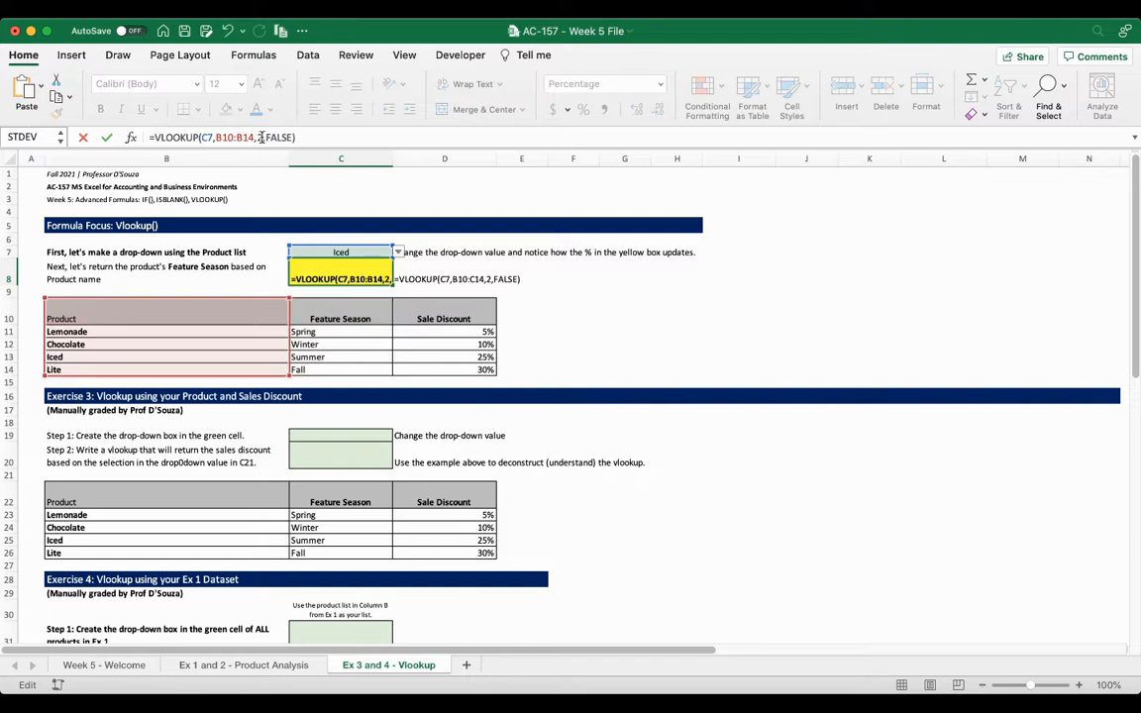
{"action": "double_click", "coordinate": [259, 138]}
{"action": "key", "text": "Return"}
{"action": "key", "text": "Up"}
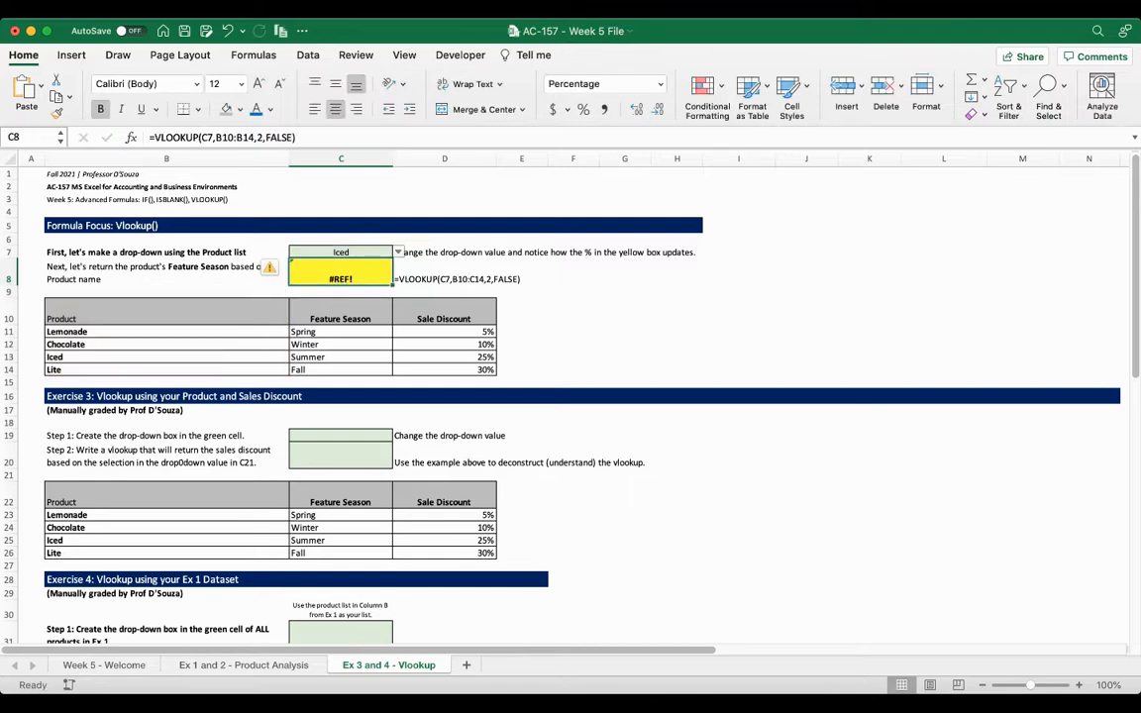
Set the table range in C8's VLOOKUP formula back to B10:C14
{"action": "left_click_drag", "start_coordinate": [255, 138], "coordinate": [216, 138]}
{"action": "left_click", "coordinate": [260, 138]}
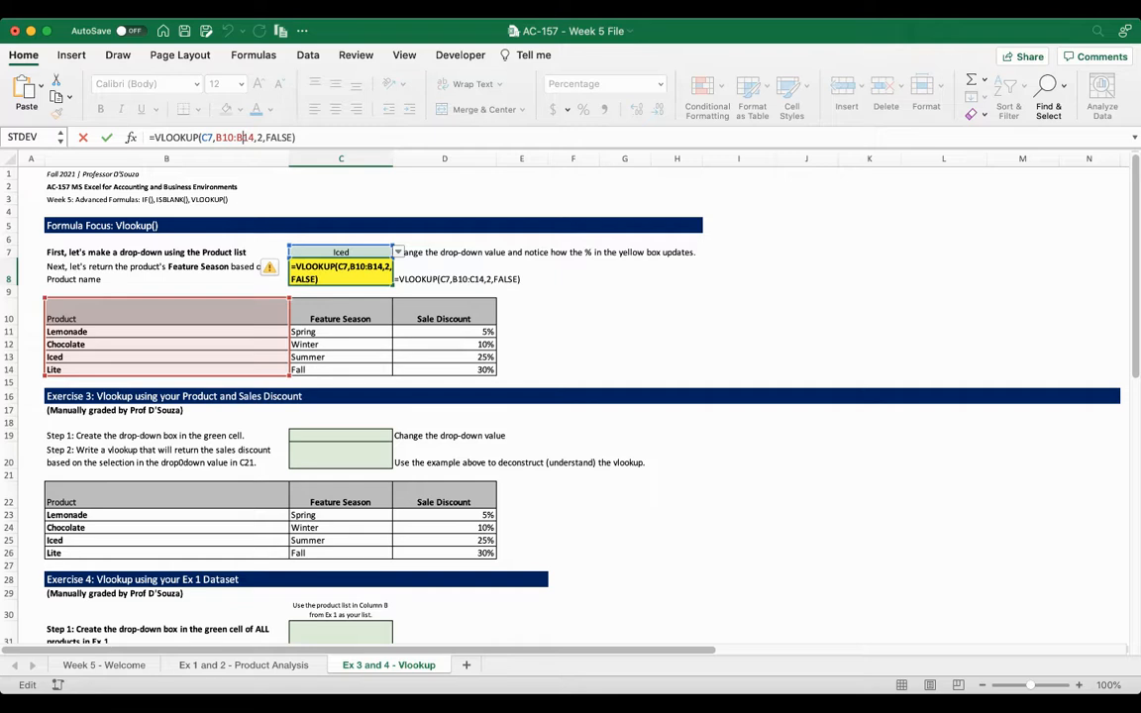
{"action": "key", "text": "BackSpace"}
{"action": "type", "text": "C"}
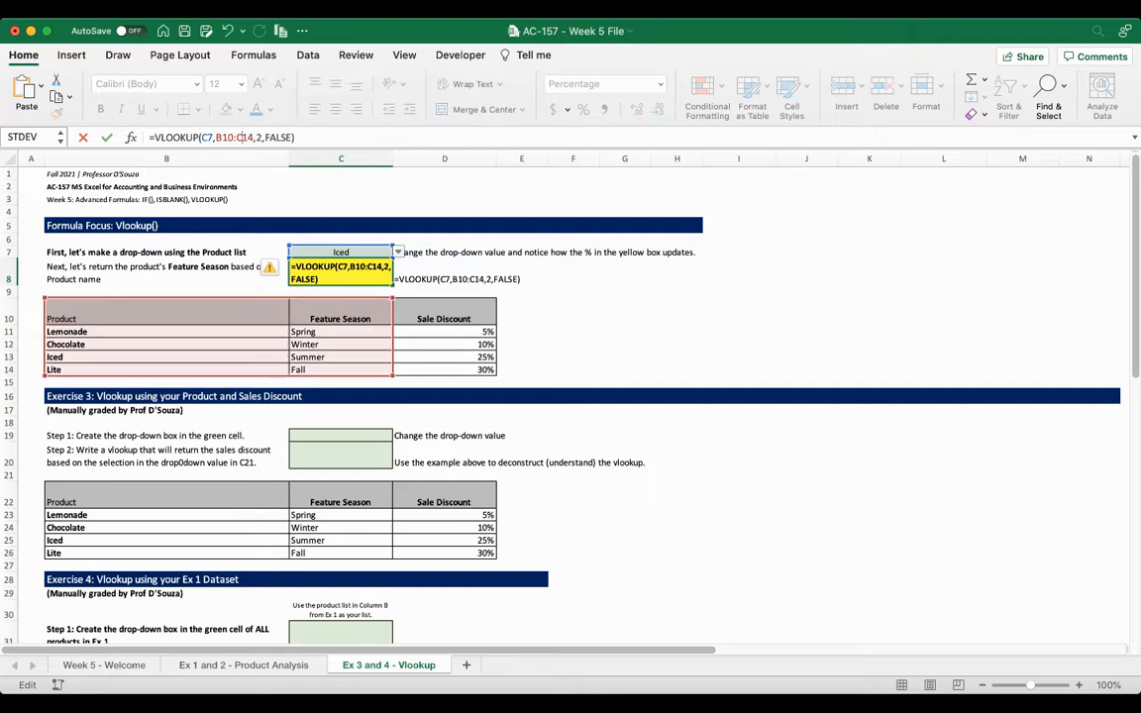
{"action": "key", "text": "Return"}
{"action": "key", "text": "Up"}
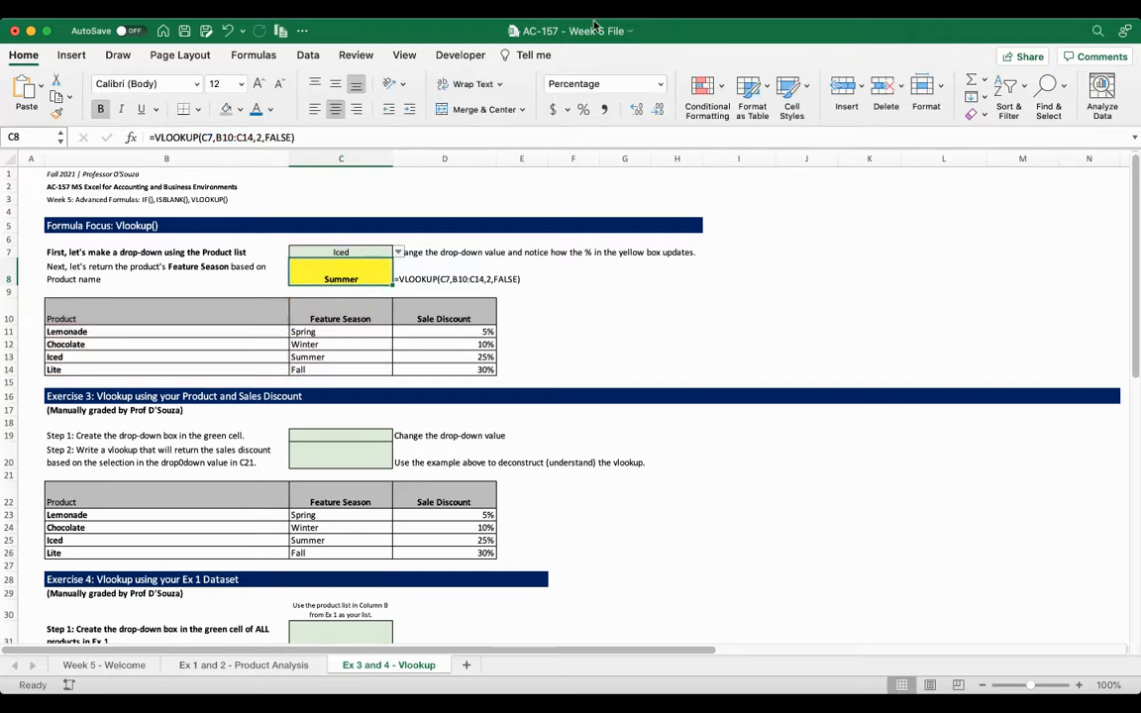
Check the Iced row of the example table and examine the FALSE match argument in C8's formula
{"action": "left_click", "coordinate": [340, 358]}
{"action": "left_click", "coordinate": [166, 357]}
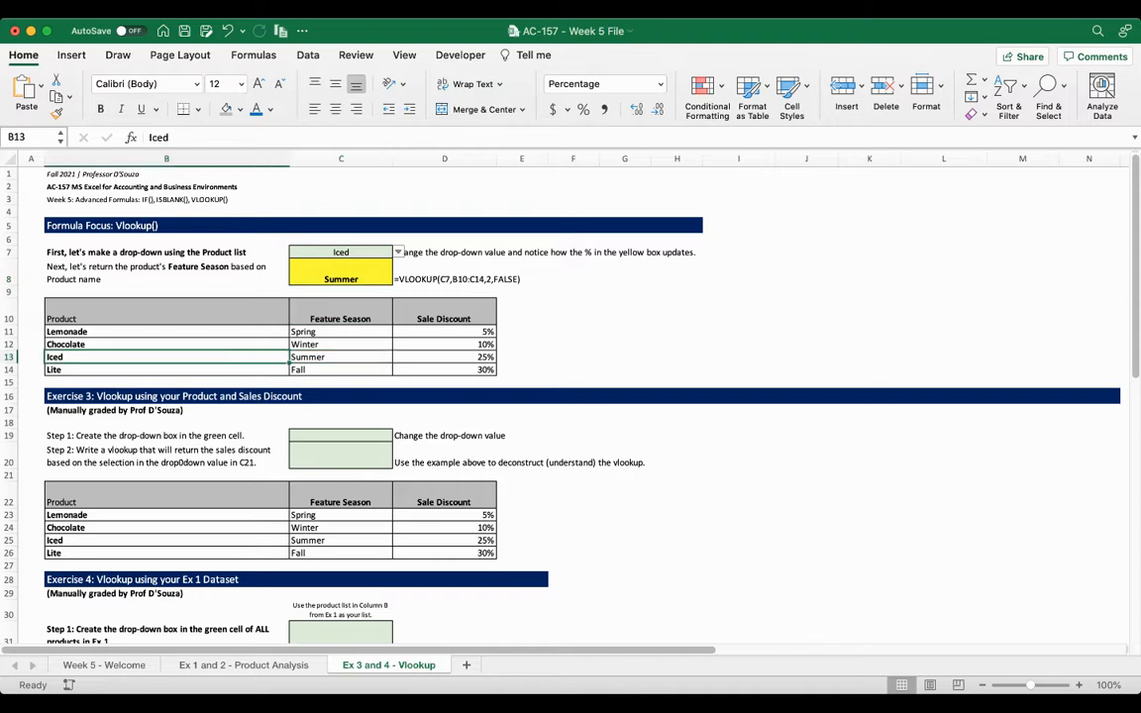
{"action": "left_click", "coordinate": [340, 278]}
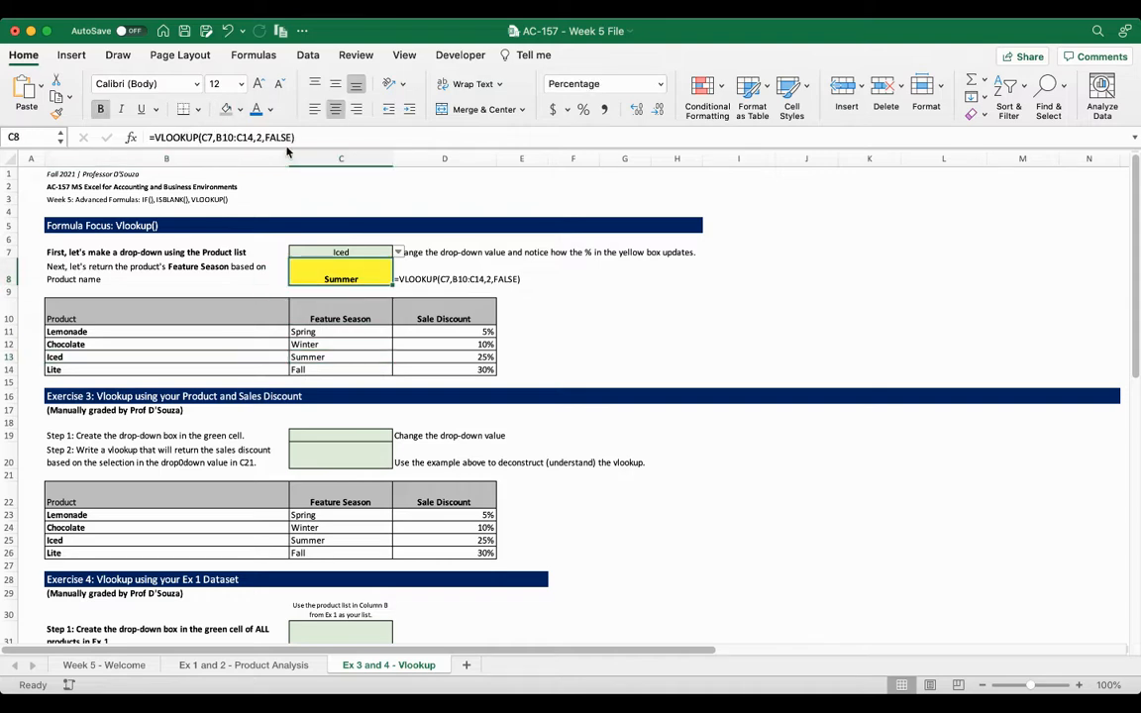
{"action": "left_click", "coordinate": [249, 137]}
{"action": "double_click", "coordinate": [279, 137]}
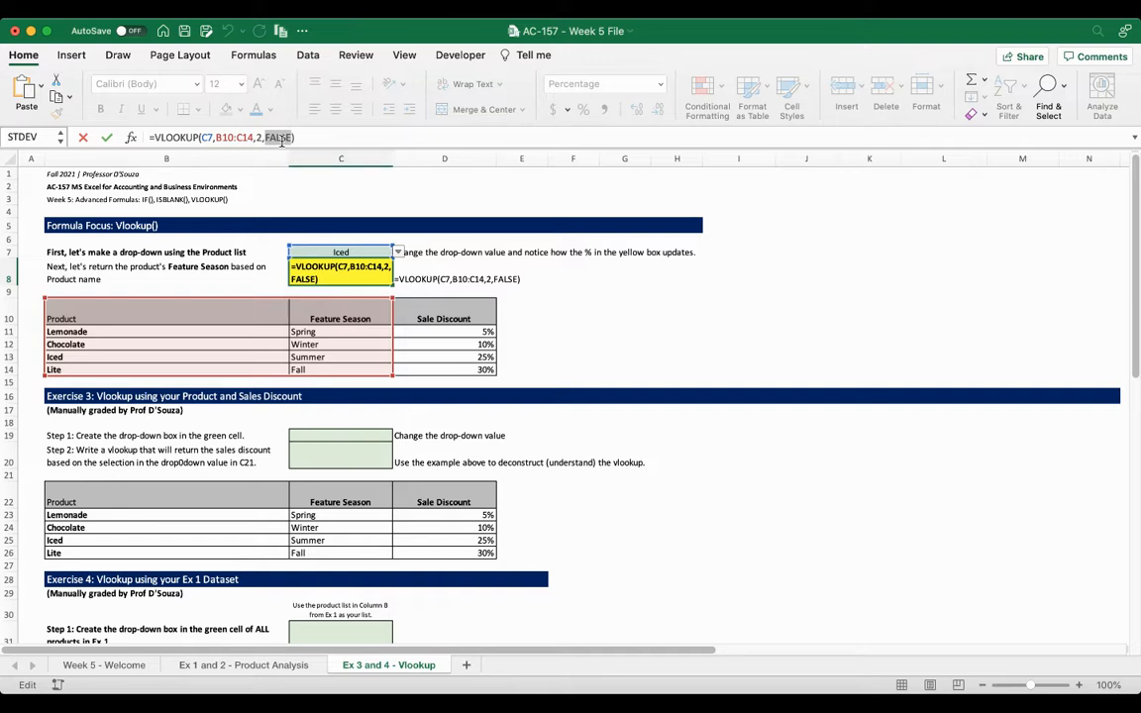
{"action": "key", "text": "Return"}
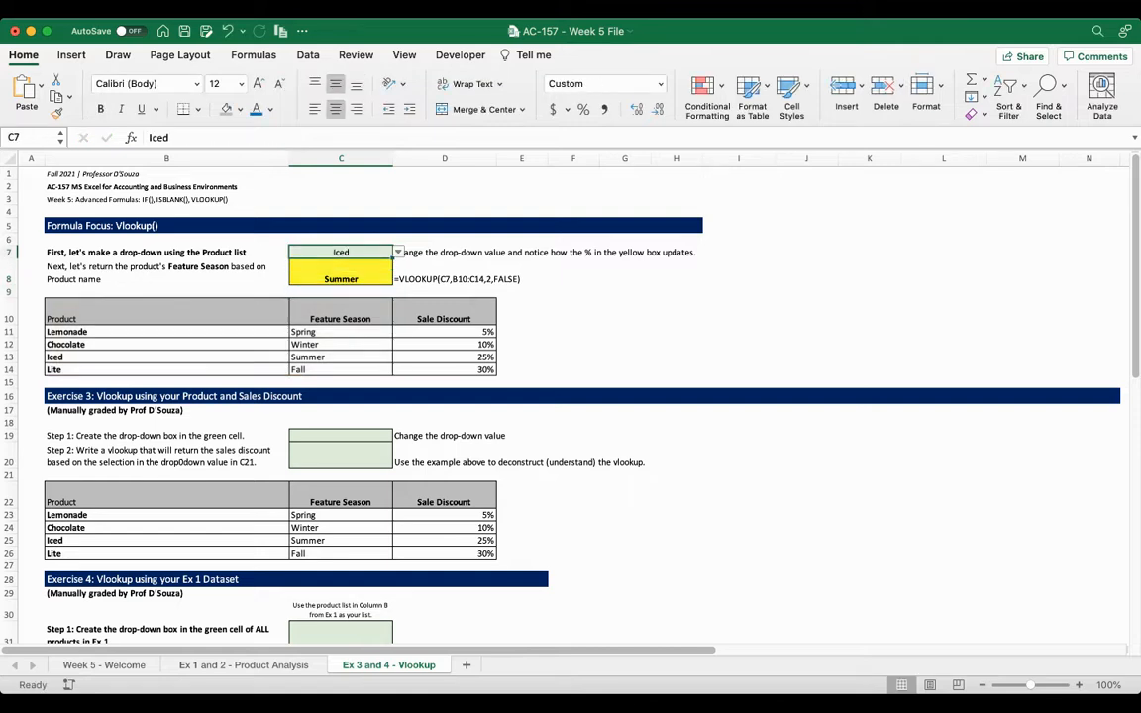
{"action": "double_click", "coordinate": [159, 137]}
{"action": "key", "text": "Return"}
{"action": "key", "text": "Up"}
{"action": "key", "text": "Down"}
{"action": "double_click", "coordinate": [281, 139]}
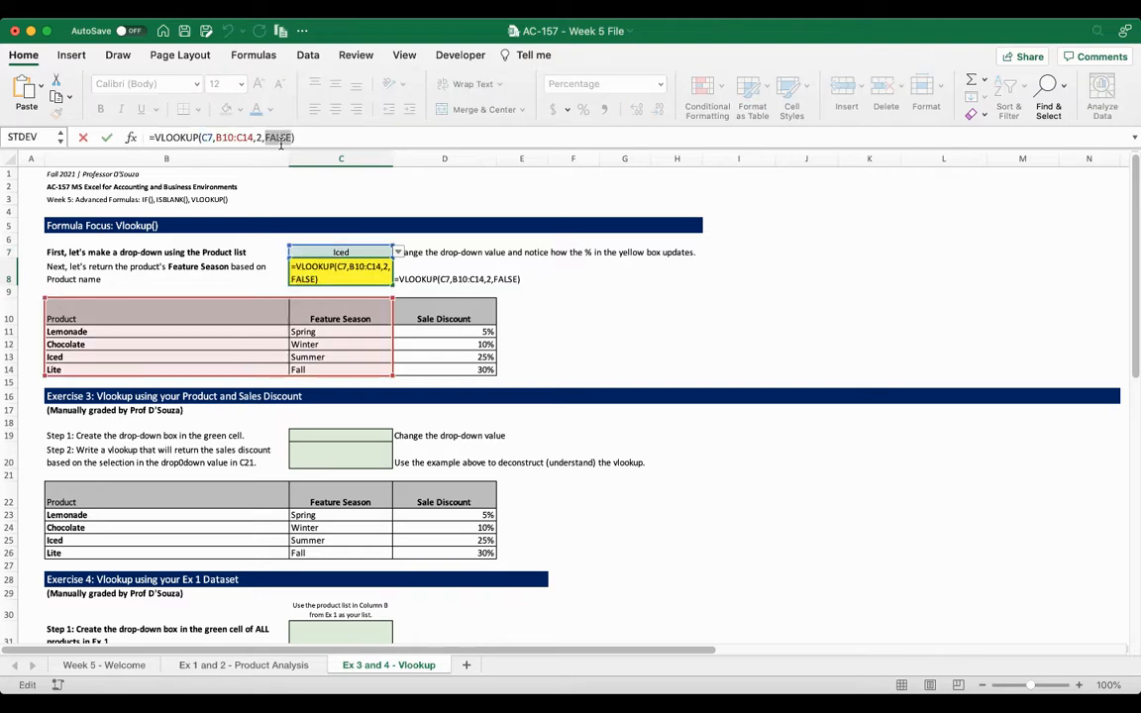
{"action": "key", "text": "Return"}
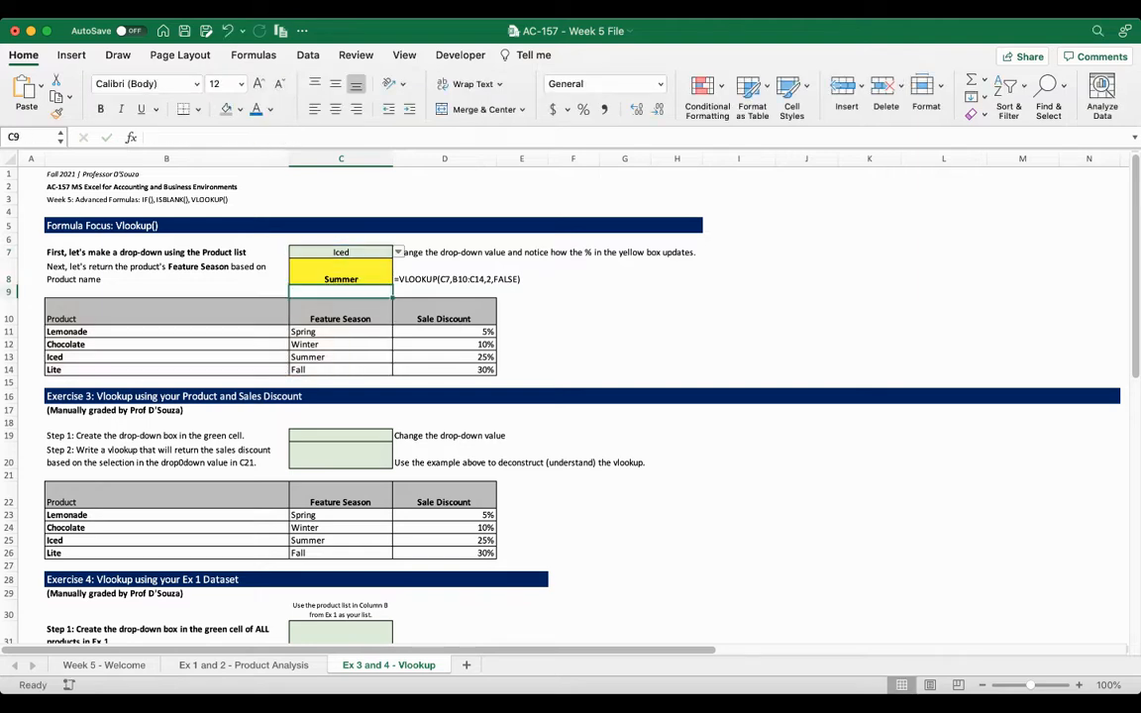
Review the worked VLOOKUP example and the Exercise 3 and Exercise 4 sections by highlighting each block
{"action": "left_click_drag", "start_coordinate": [166, 239], "coordinate": [444, 357]}
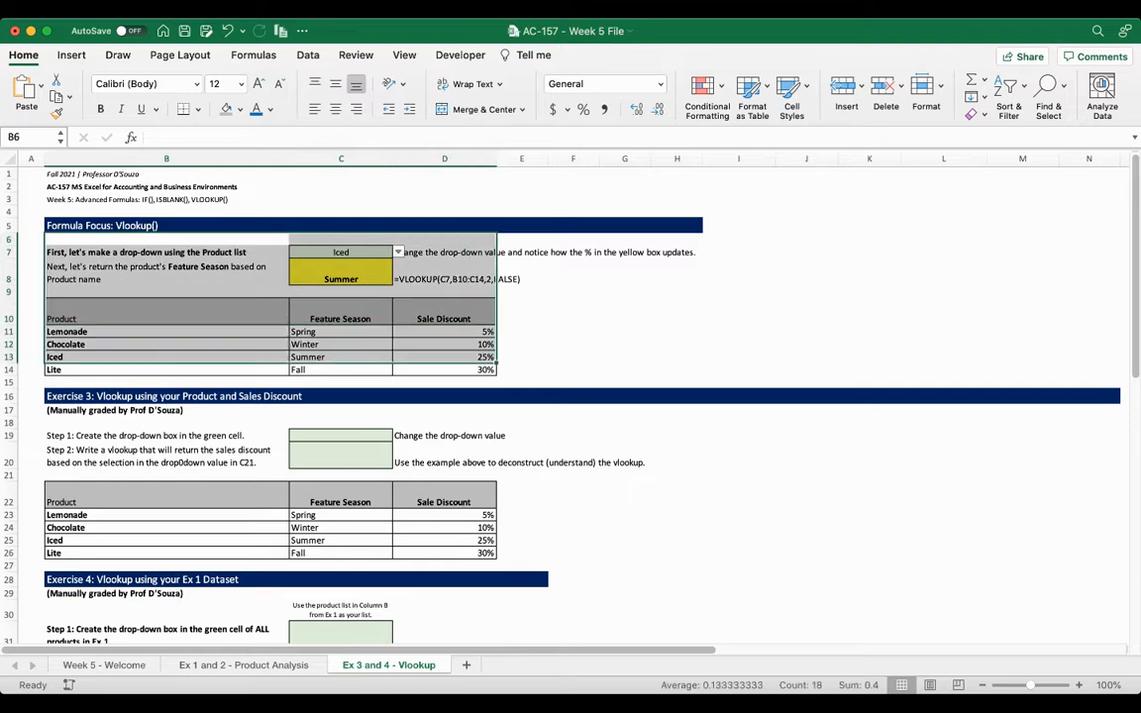
{"action": "left_click_drag", "start_coordinate": [167, 423], "coordinate": [444, 552]}
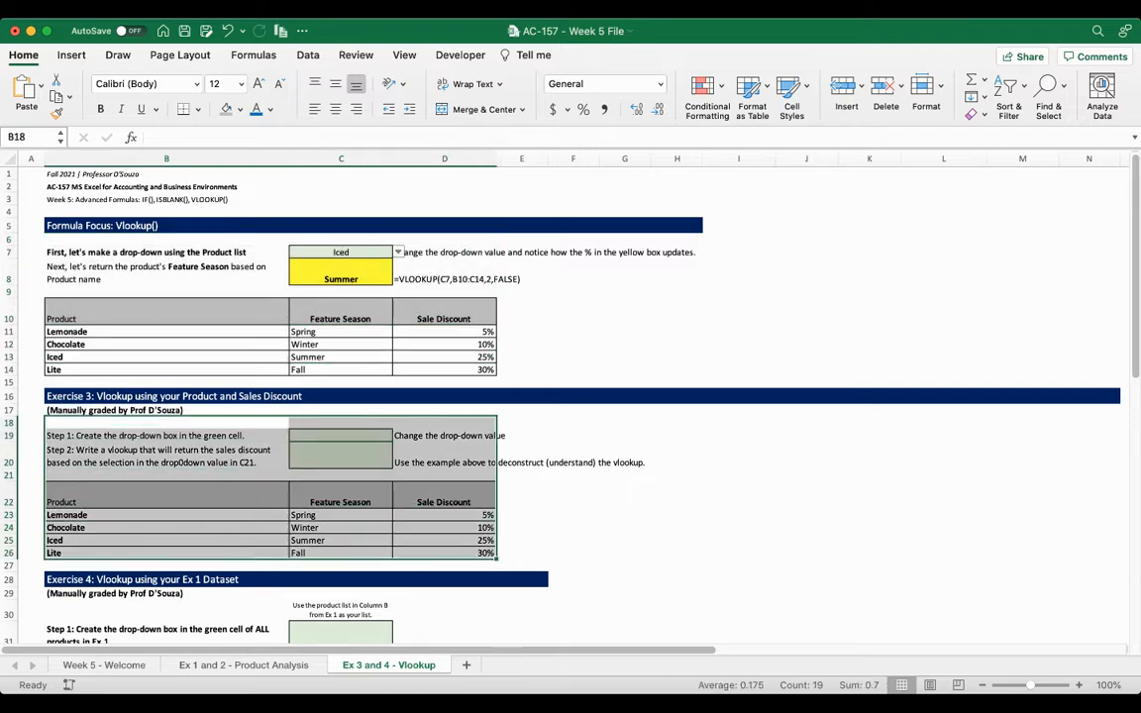
{"action": "scroll", "coordinate": [515, 397], "scroll_direction": "down", "scroll_amount": 5}
{"action": "scroll", "coordinate": [444, 446], "scroll_direction": "down", "scroll_amount": 2}
{"action": "left_click_drag", "start_coordinate": [166, 498], "coordinate": [341, 615]}
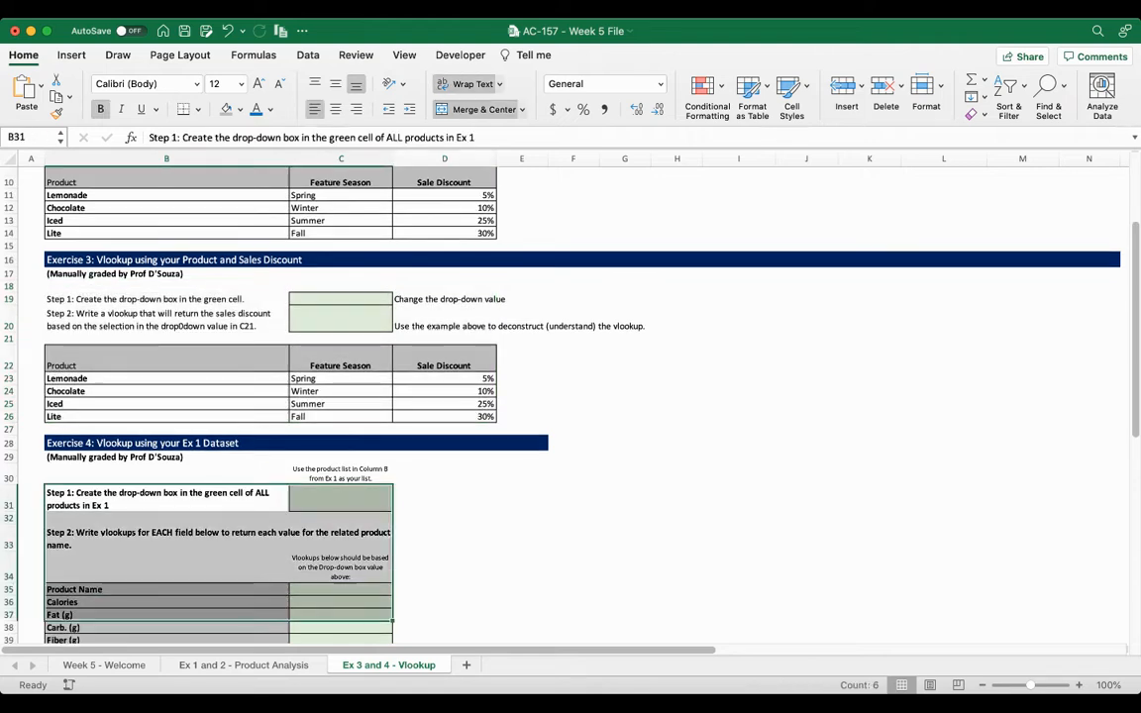